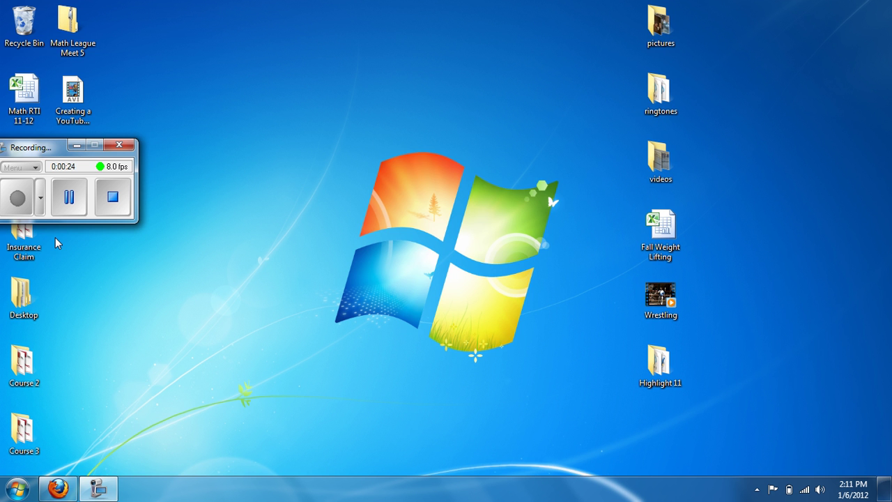
- Switch to YouTube in Firefox and search for "slope intercept rap"
click(59, 490)
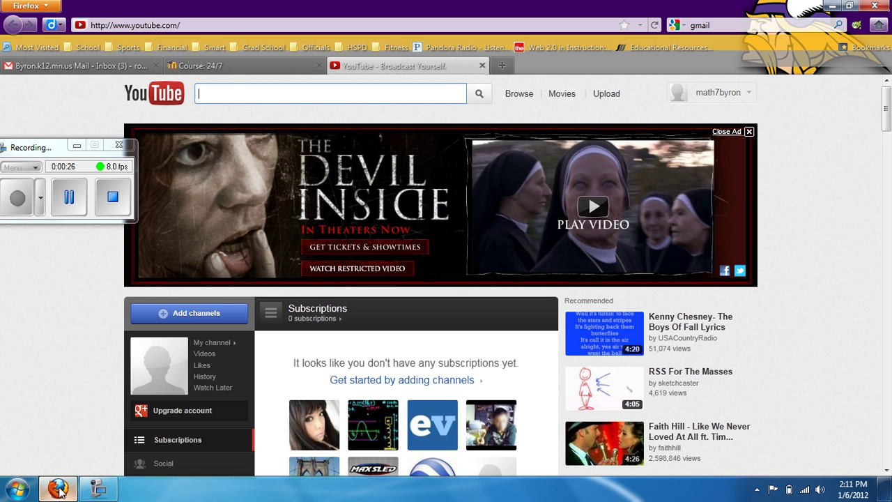
click(77, 146)
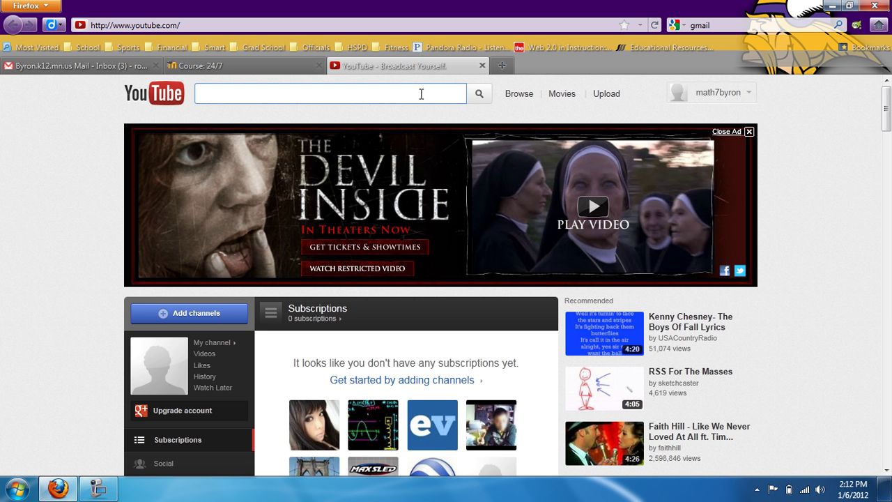
text(slope inter)
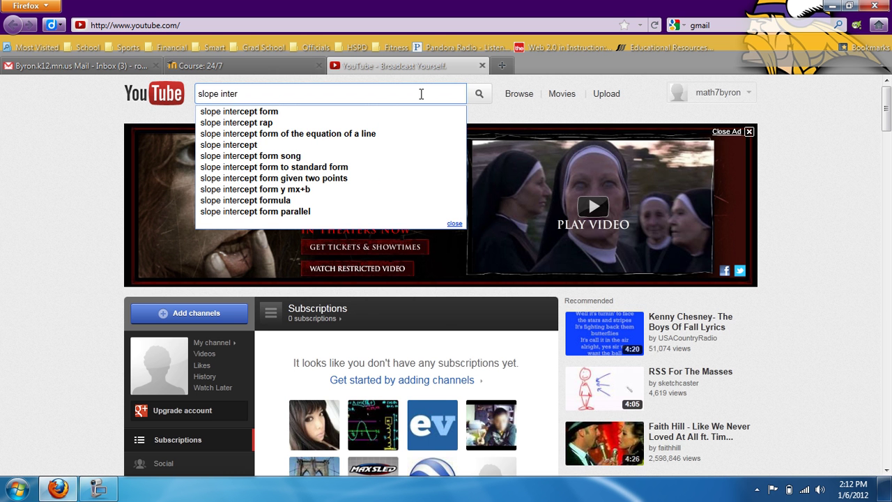
key(Down)
key(Down)
key(Return)
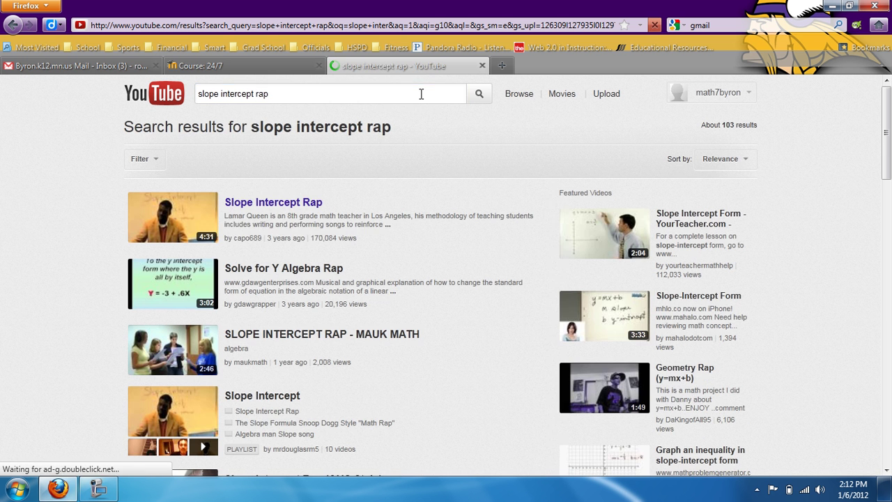
- Open the "Slope Intercept Rap" video from the search results and pause its playback
click(274, 202)
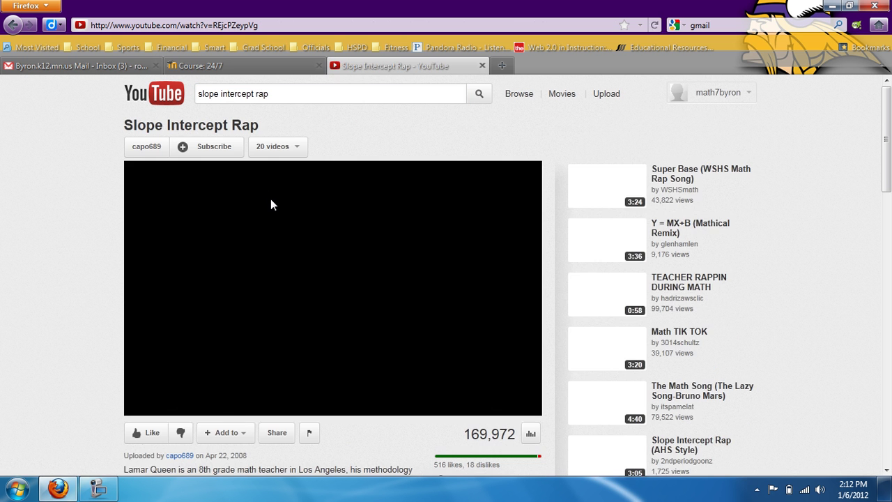
scroll(887, 117, down, 2)
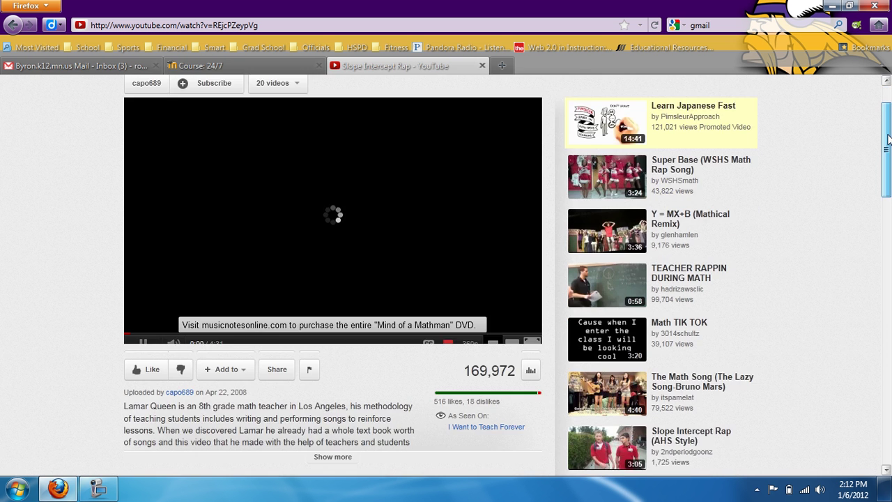
scroll(449, 235, up, 1)
click(346, 272)
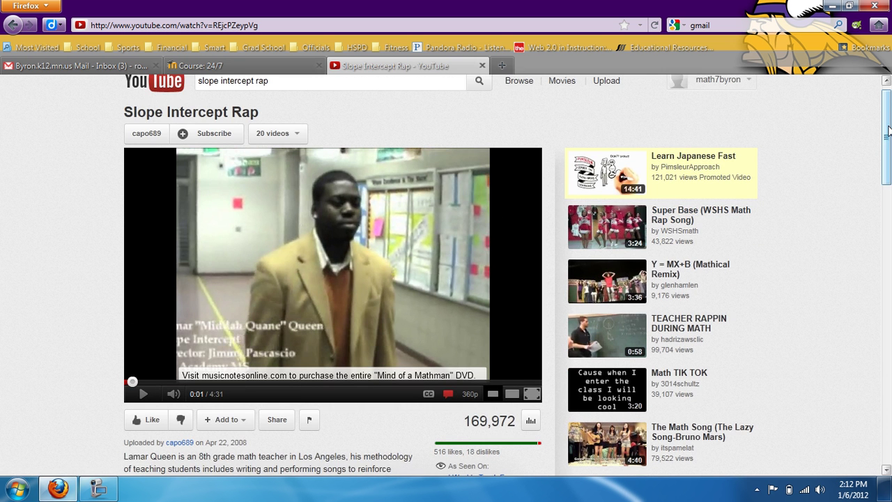
mouse_move(889, 130)
mouse_down()
mouse_move(889, 142)
mouse_move(889, 128)
mouse_up()
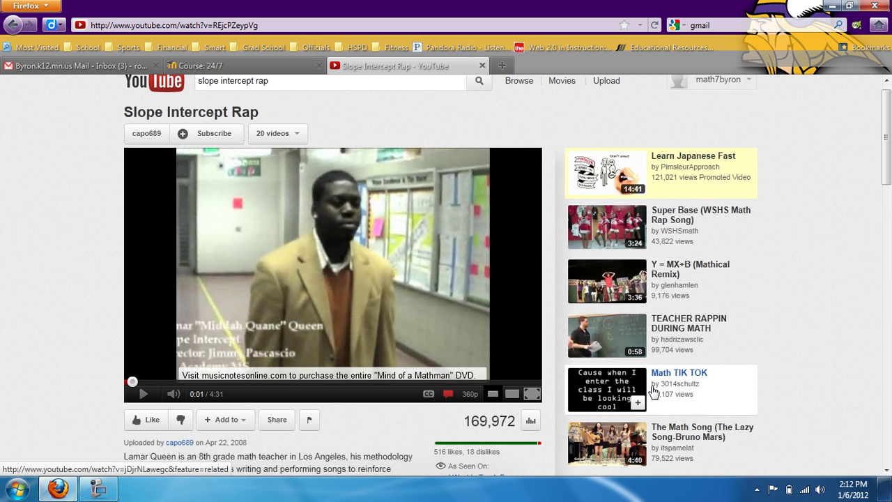
mouse_move(886, 155)
mouse_down()
mouse_move(887, 197)
mouse_move(888, 152)
mouse_up()
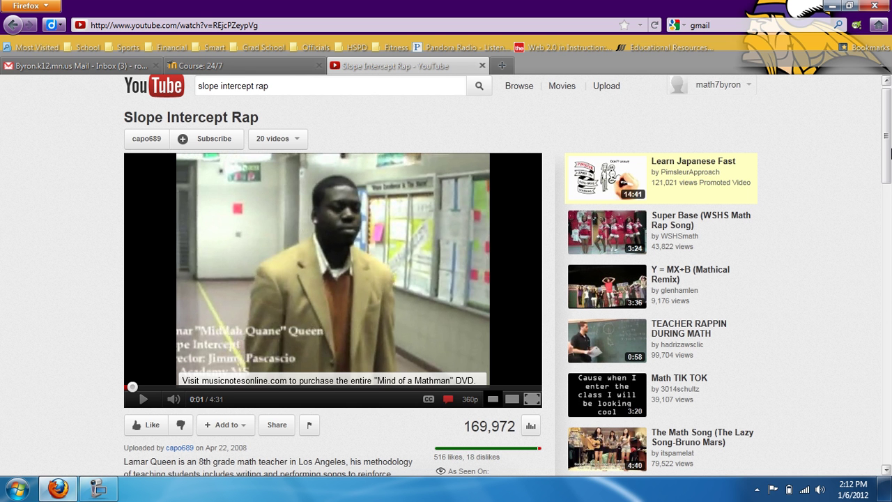
mouse_move(889, 153)
mouse_down()
mouse_move(889, 176)
mouse_move(889, 164)
mouse_up()
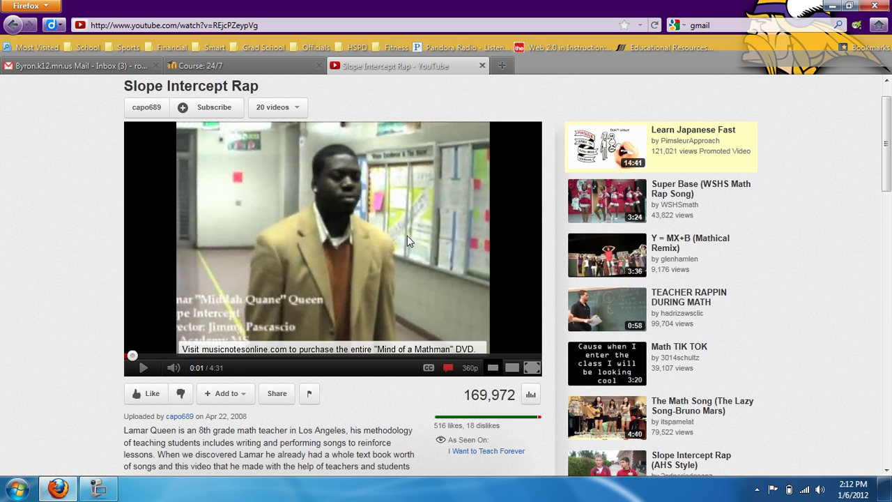
drag(888, 137, 887, 131)
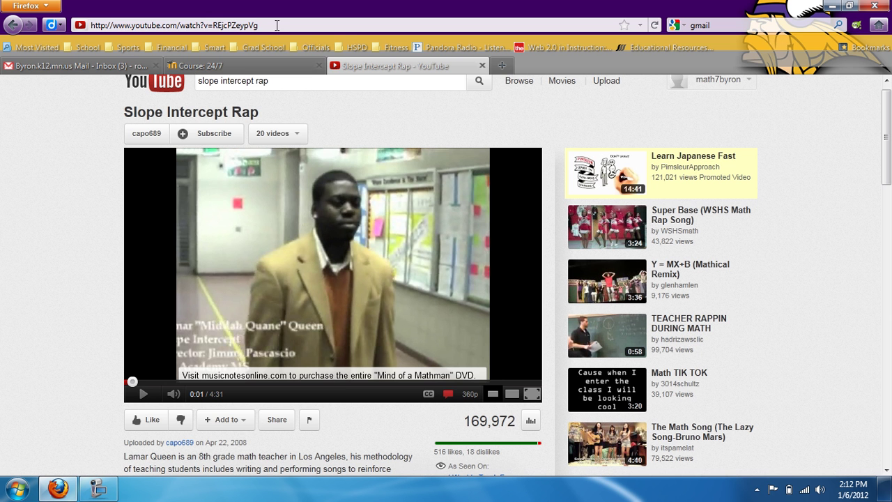
click(277, 25)
right_click(276, 25)
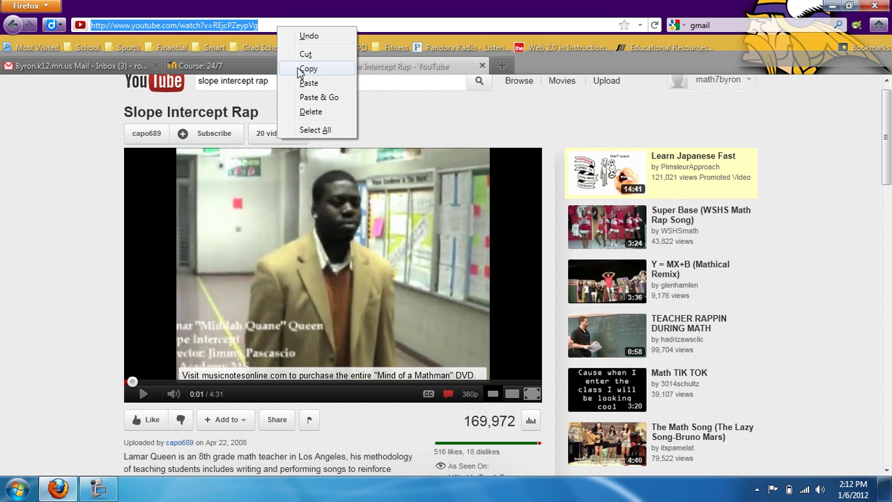
click(272, 28)
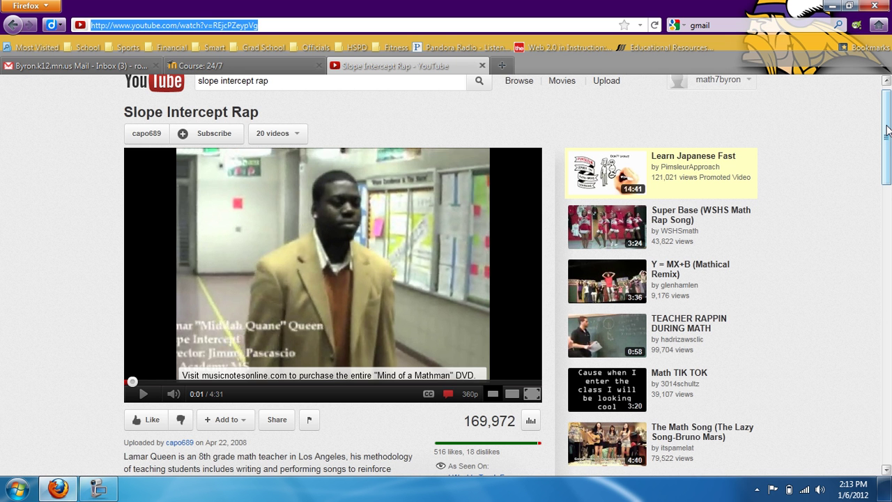
drag(886, 126, 886, 126)
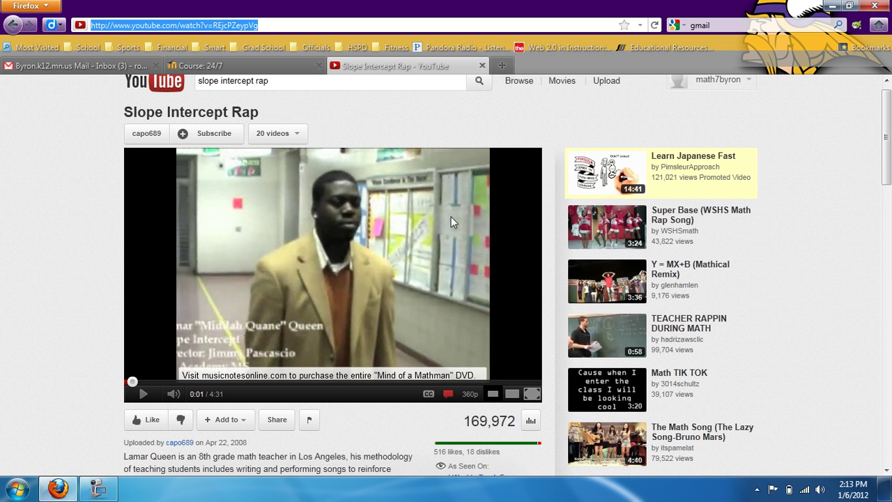
- Open the video's sharing options and display its embed code
drag(888, 143, 888, 184)
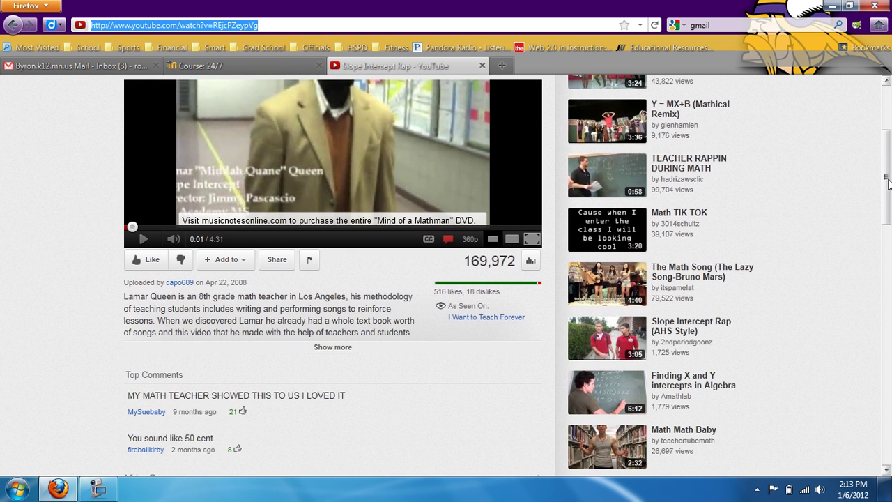
click(277, 260)
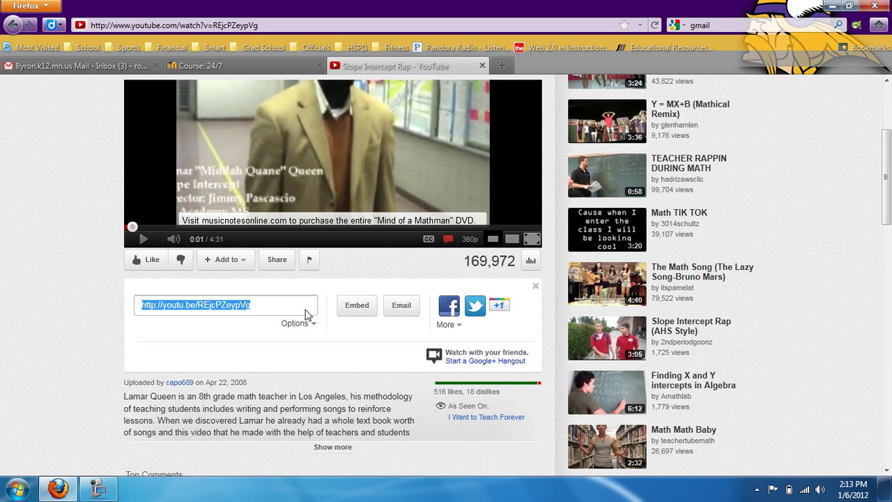
click(355, 308)
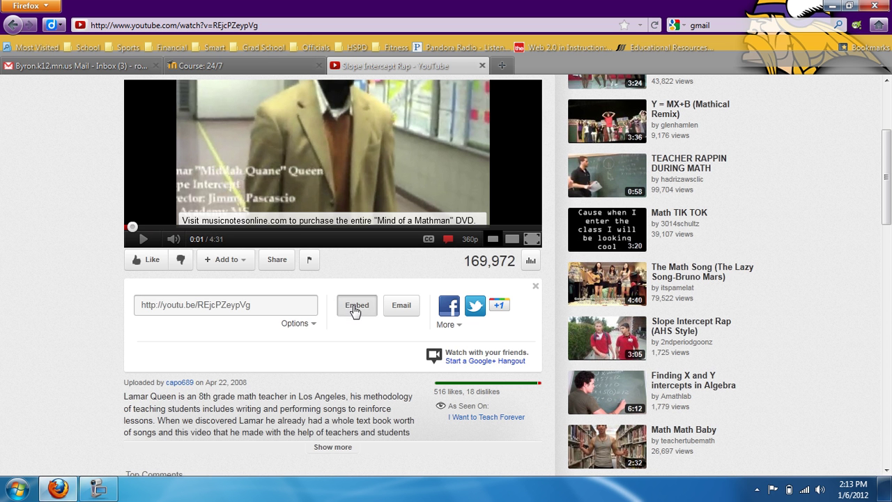
drag(888, 171, 889, 207)
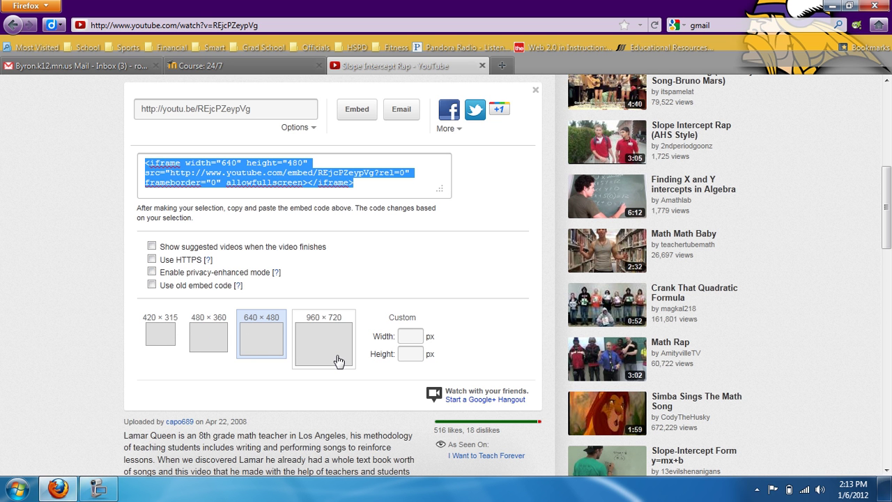
- Choose the 640 × 480 embed size with suggested videos turned off and copy the iframe embed code
click(261, 347)
click(152, 247)
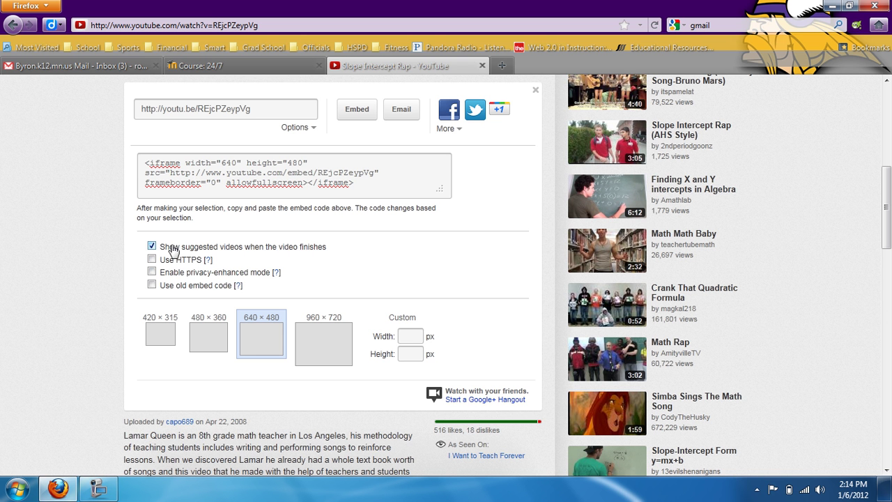
click(151, 247)
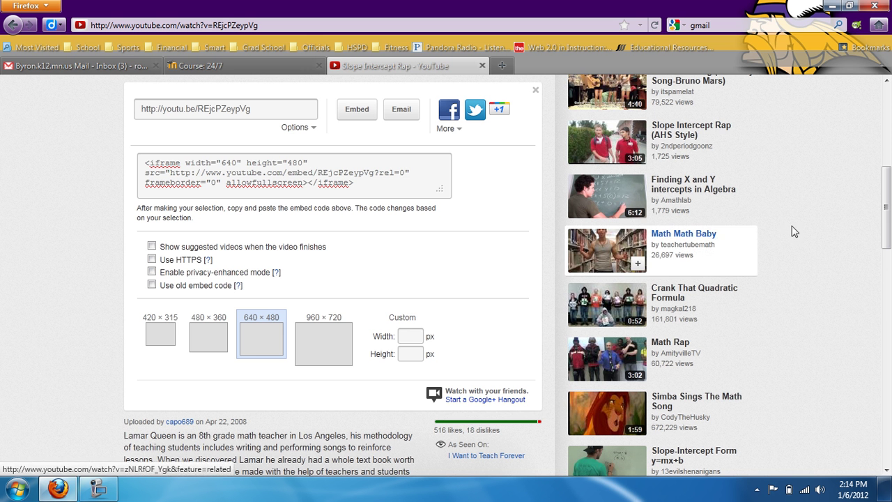
drag(888, 208, 888, 193)
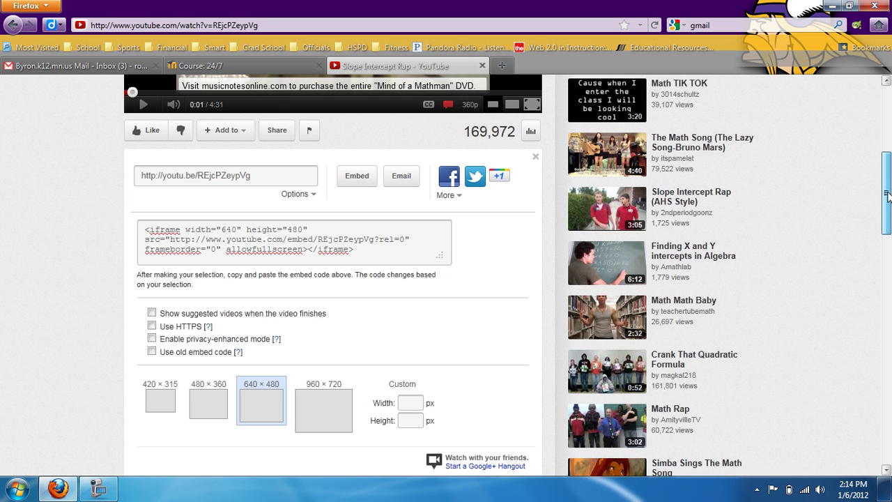
click(278, 241)
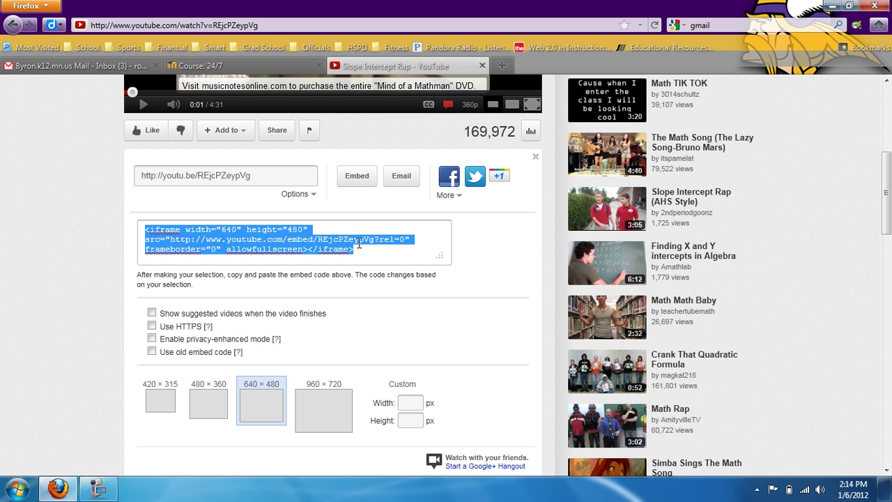
right_click(280, 239)
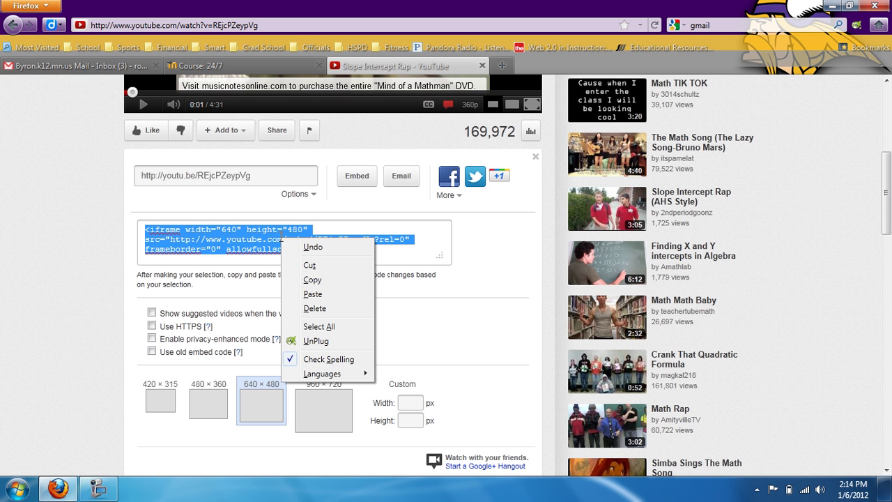
click(312, 279)
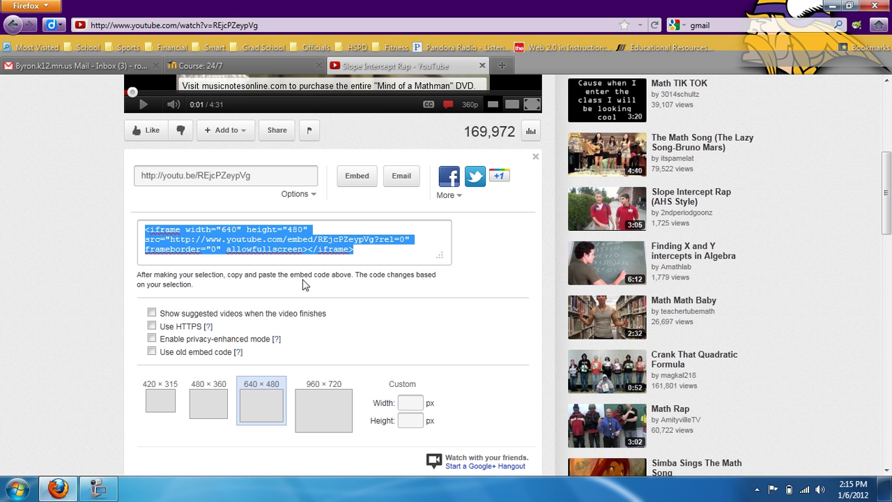
- Switch to the 24/7 Moodle course and add a "Compose a web page" resource to topic 7
click(282, 67)
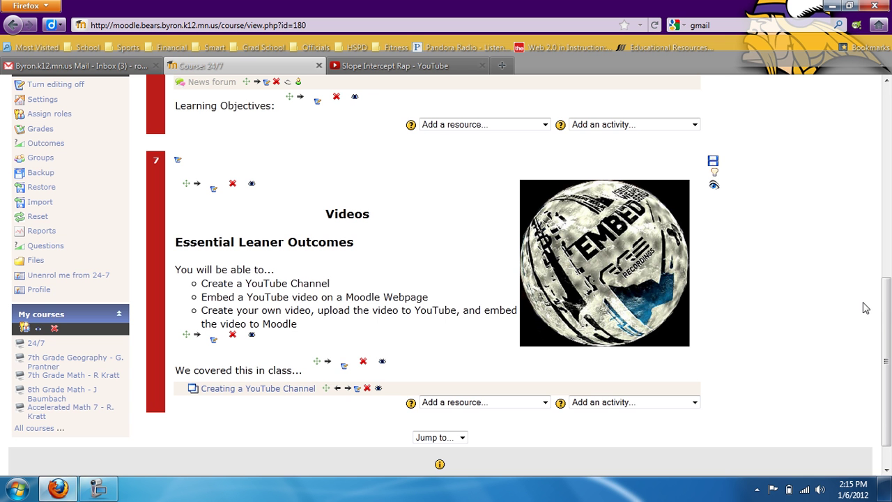
drag(887, 319, 888, 122)
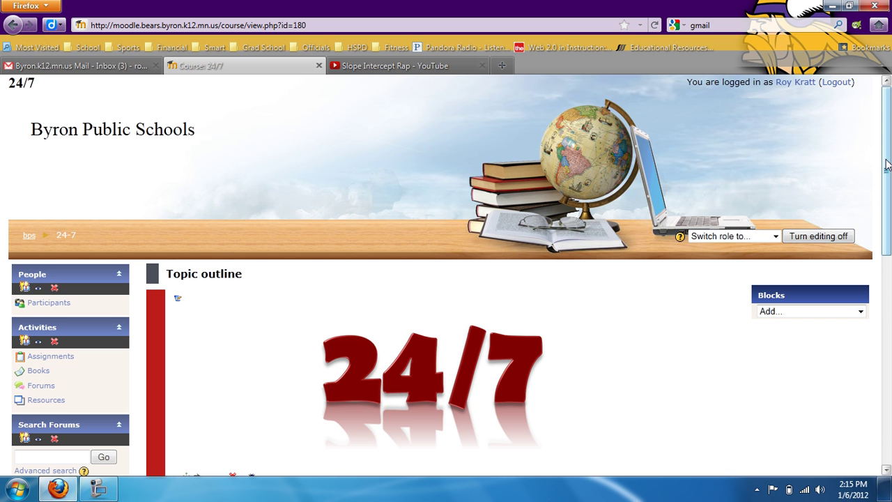
drag(888, 165, 887, 382)
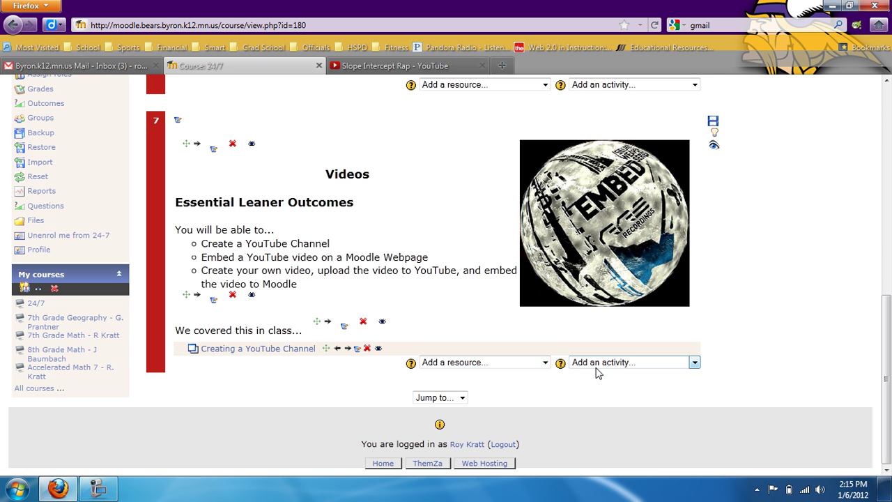
click(533, 367)
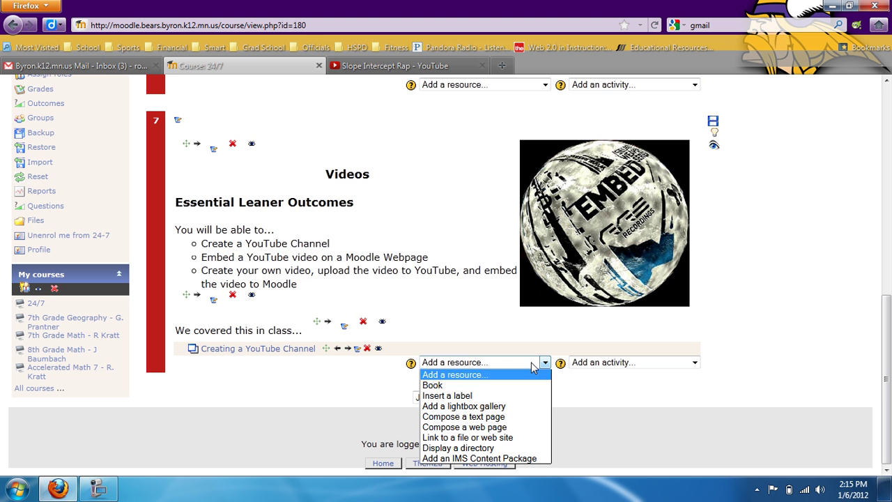
click(489, 426)
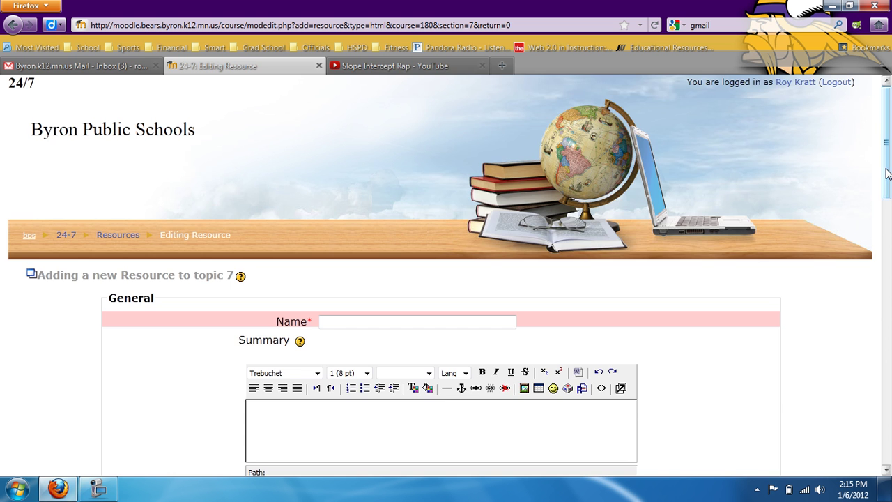
drag(886, 173, 888, 214)
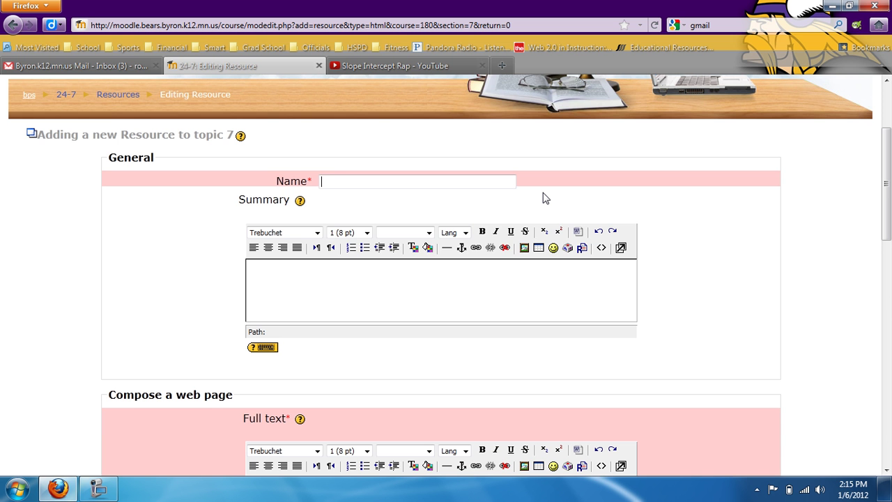
text(Slope In)
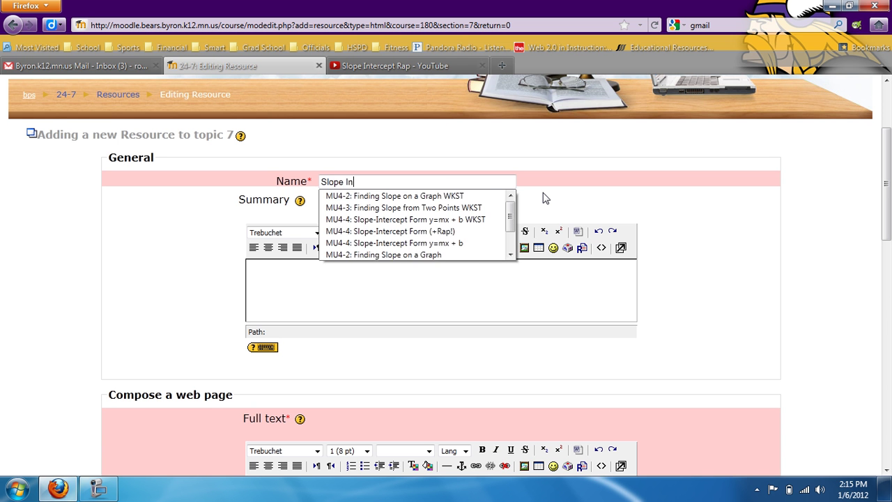
text(tercept)
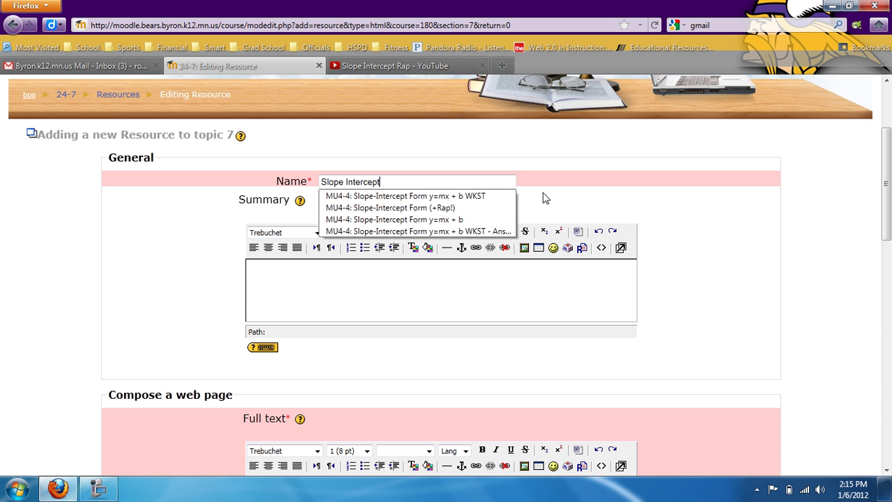
text( Form)
key(BackSpace)
key(BackSpace)
key(BackSpace)
key(BackSpace)
key(BackSpace)
key(BackSpace)
key(BackSpace)
key(BackSpace)
key(BackSpace)
key(BackSpace)
key(BackSpace)
key(BackSpace)
key(BackSpace)
key(BackSpace)
key(BackSpace)
key(BackSpace)
key(BackSpace)
key(BackSpace)
key(BackSpace)
key(BackSpace)
- Name the new web page resource "How to Embed a Video"
text(H)
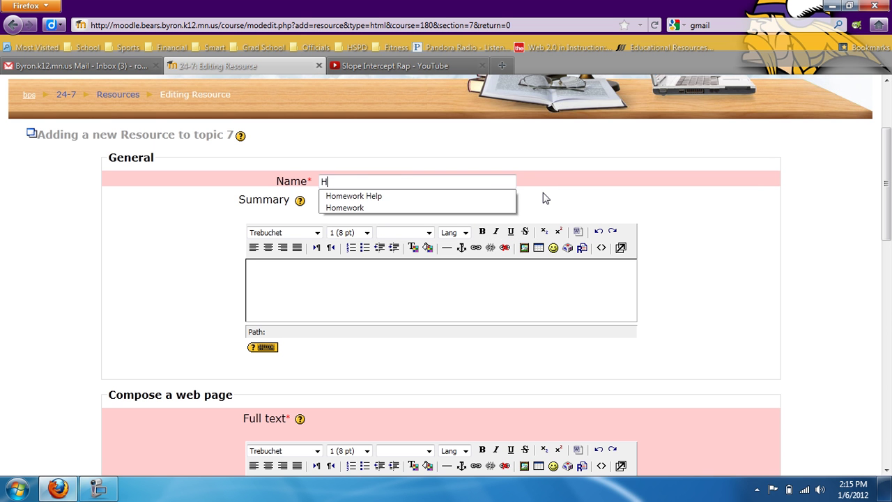
text(ow to Create )
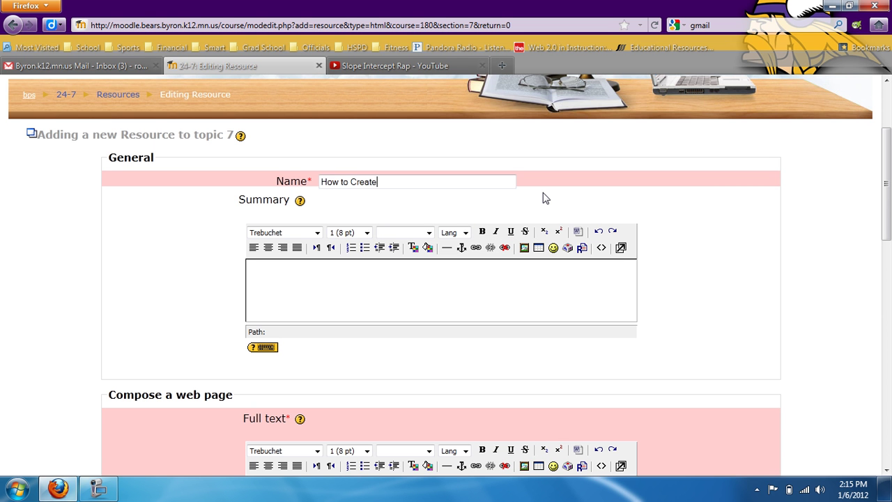
text(a)
key(BackSpace)
key(BackSpace)
key(BackSpace)
key(BackSpace)
key(BackSpace)
key(BackSpace)
key(BackSpace)
key(BackSpace)
key(BackSpace)
text(Embed a Video)
- Enter "Watch this video to learn more about Slope-Intercept form of a line." as the page's full text, followed by blank lines
drag(884, 199, 887, 290)
click(457, 226)
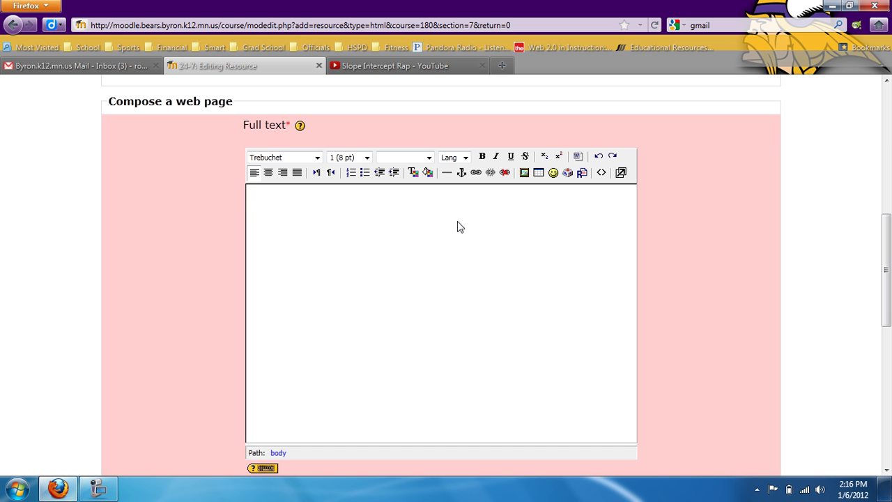
text(Watch this video to learn more ab)
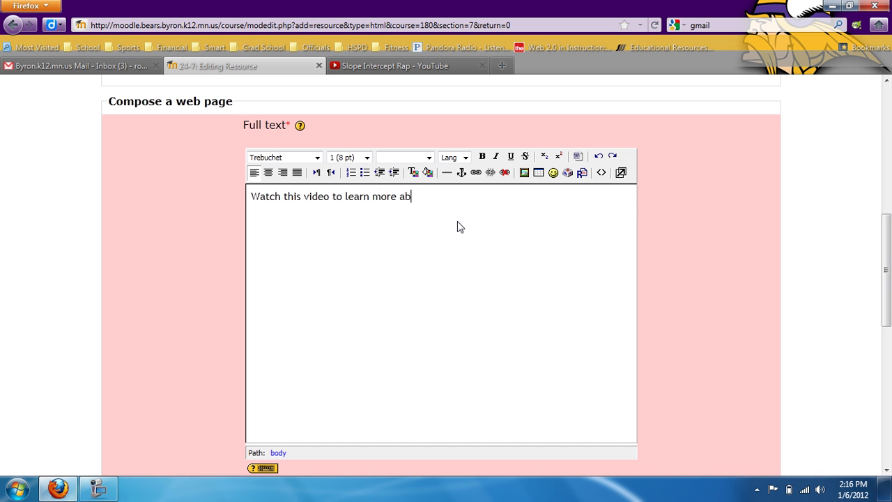
text(out Slope-Intercept)
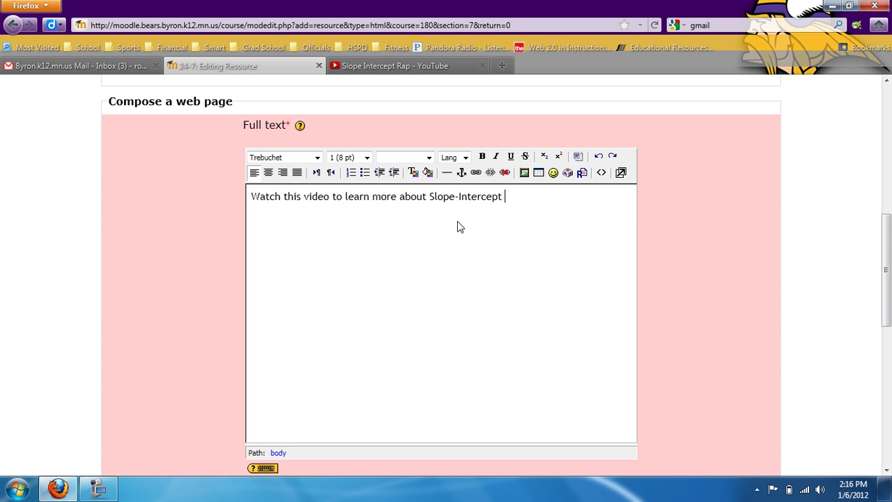
text( form of a line.)
key(Return)
- Paste the copied YouTube iframe embed code after the sentence in the full text's HTML source and preview it in the visual editor
click(396, 66)
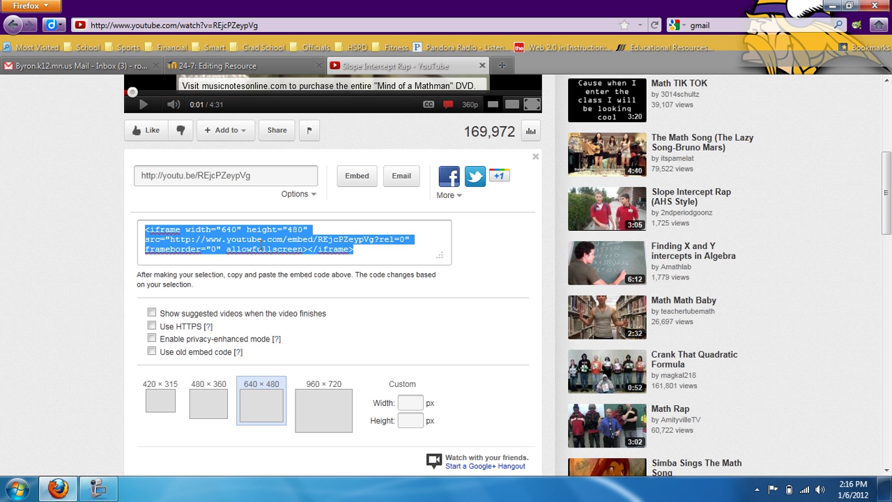
click(255, 71)
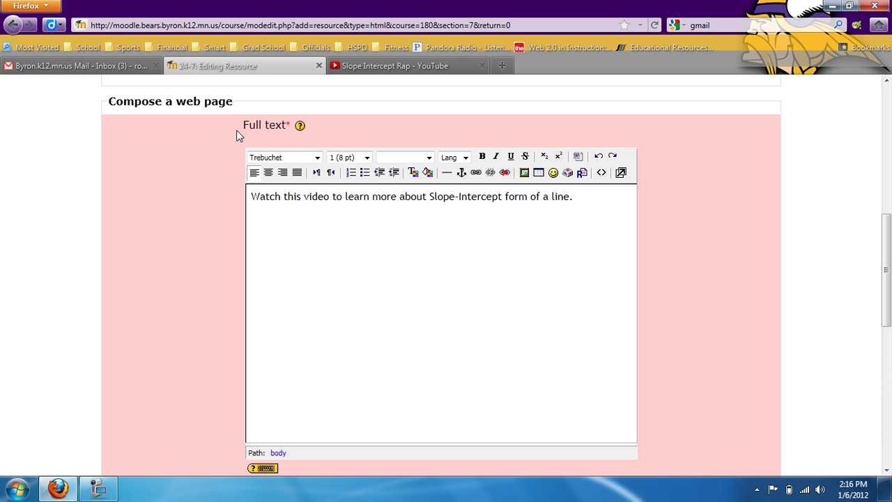
click(602, 173)
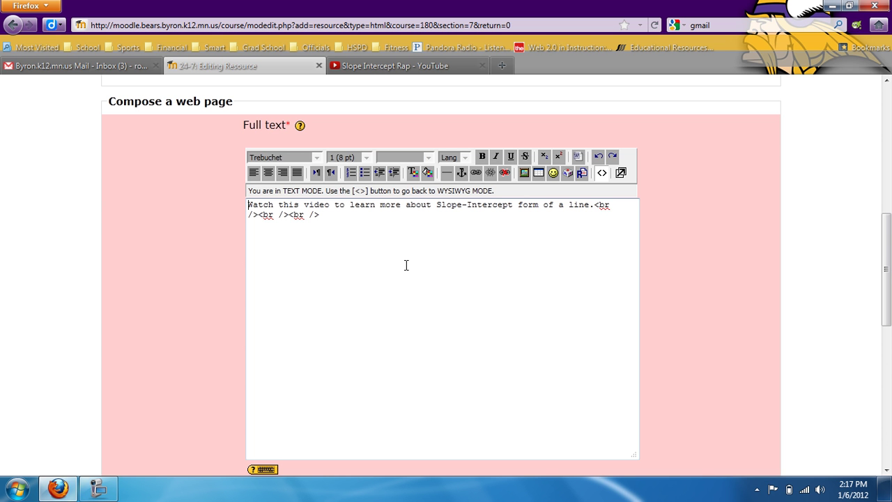
click(445, 204)
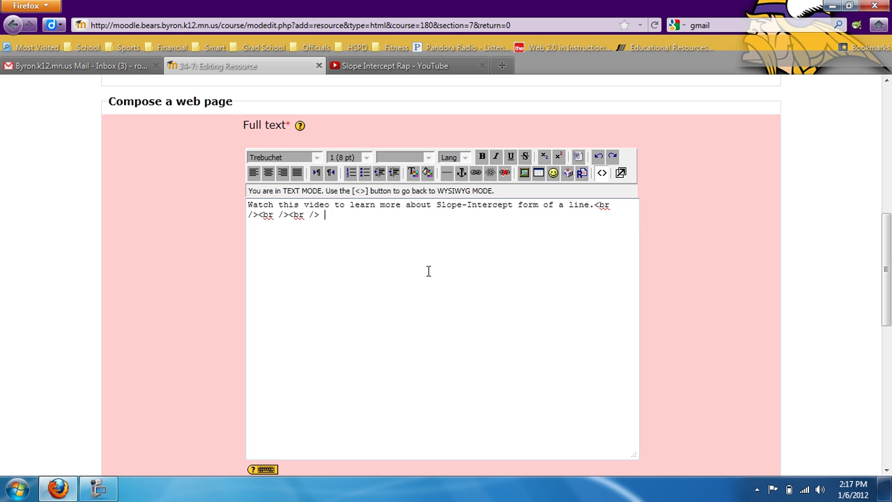
right_click(358, 263)
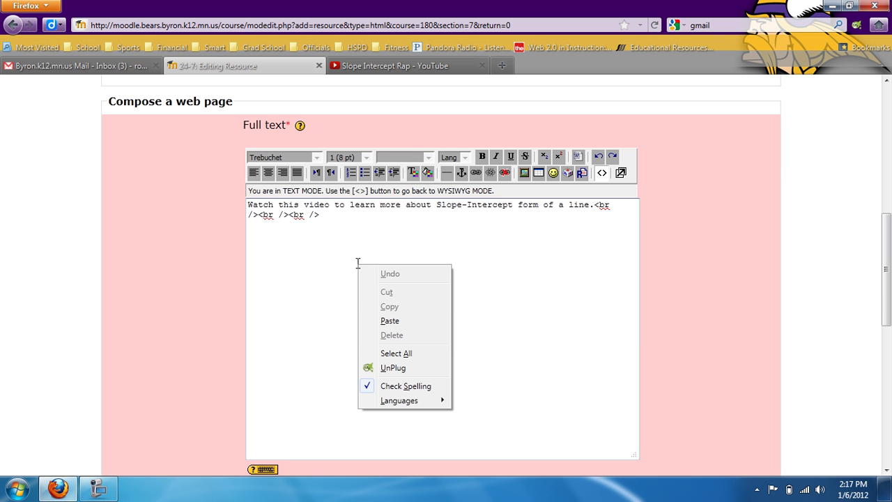
click(390, 321)
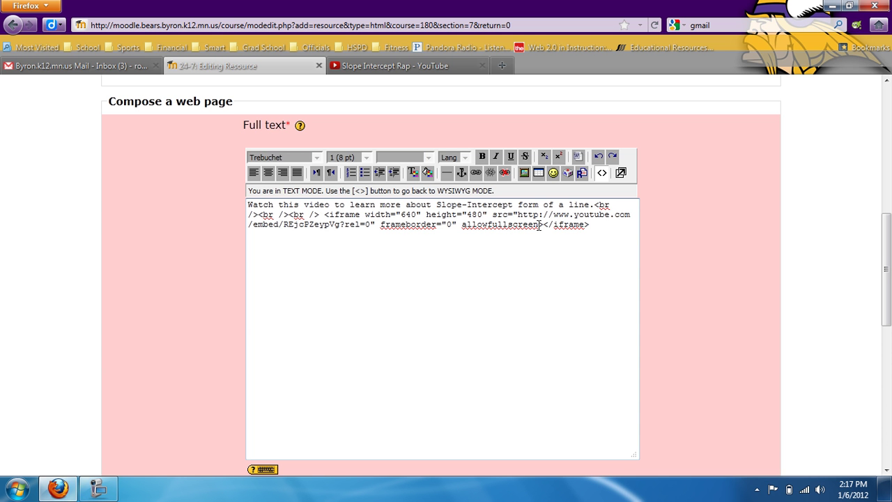
click(602, 174)
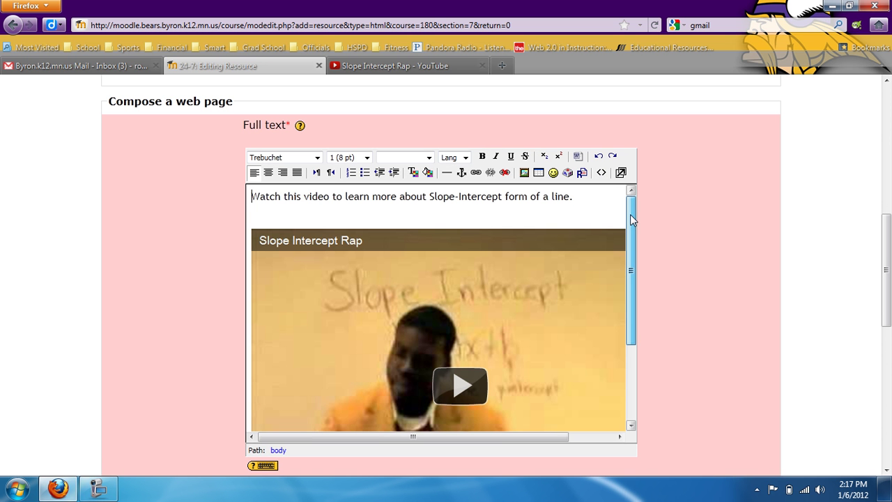
drag(629, 214, 632, 242)
drag(633, 252, 634, 206)
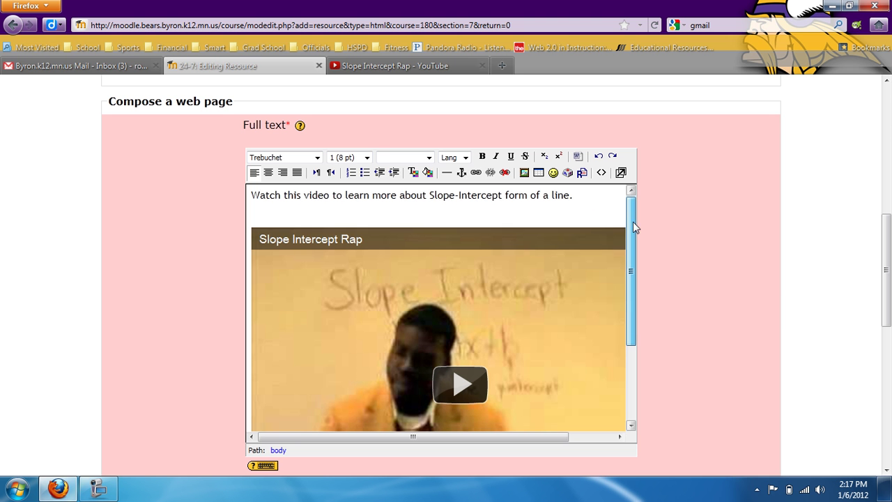
drag(632, 222, 643, 293)
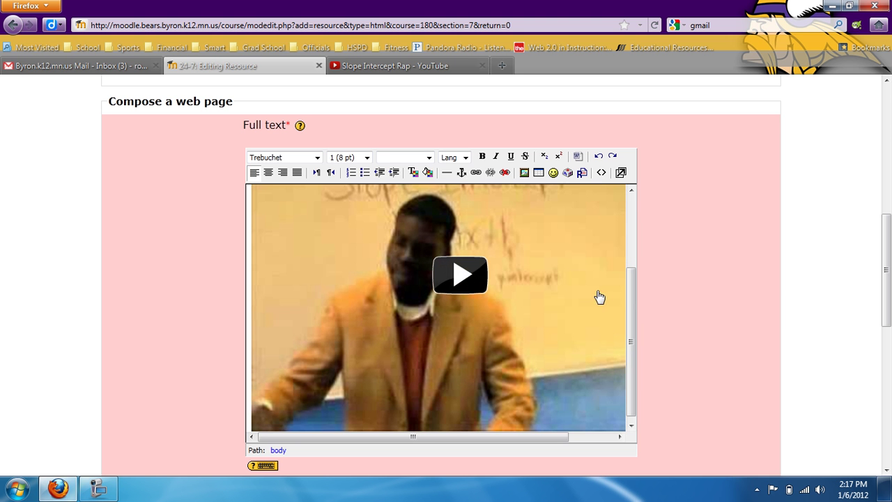
- Keep the resource visible and opening in the same window, and save it, returning to the course
drag(887, 276, 890, 416)
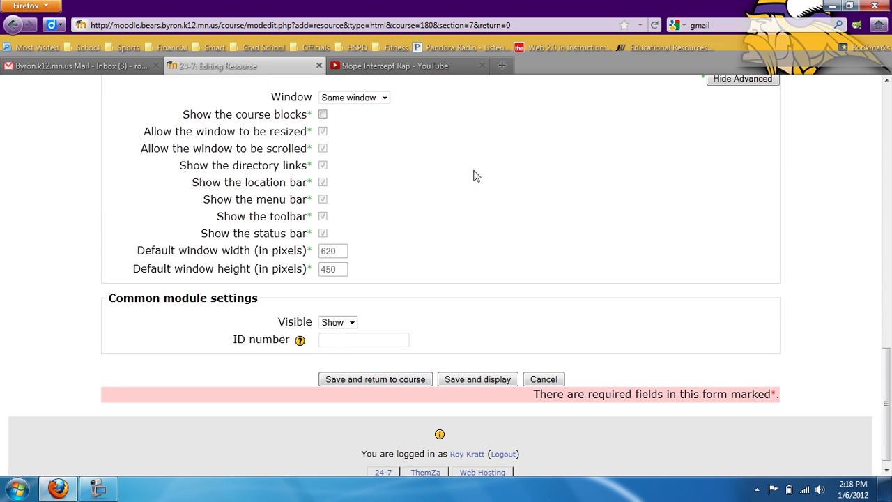
click(350, 325)
click(348, 338)
click(385, 99)
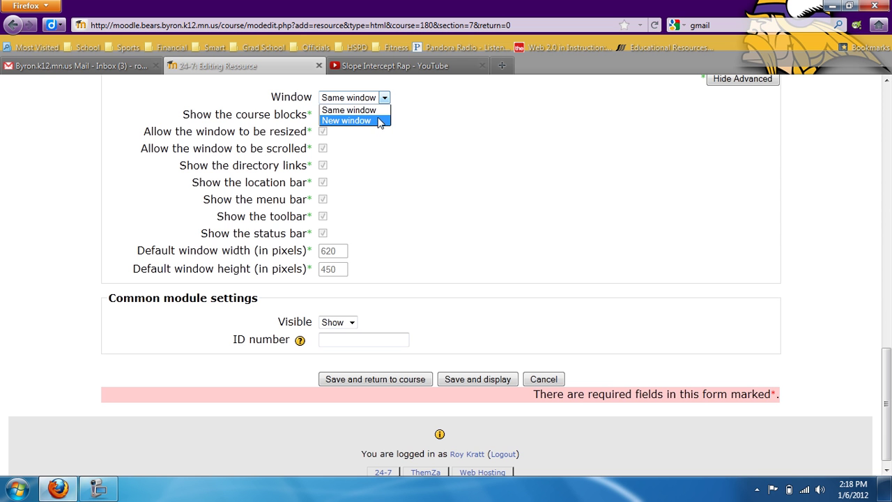
click(381, 115)
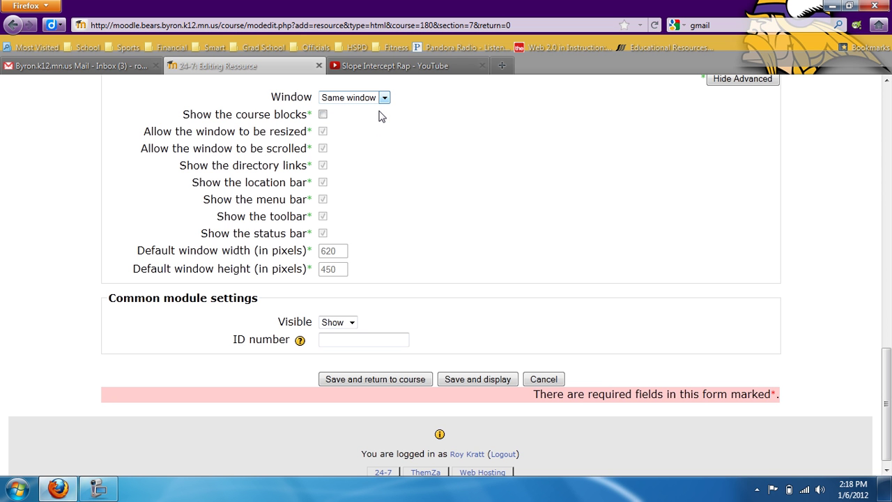
click(377, 379)
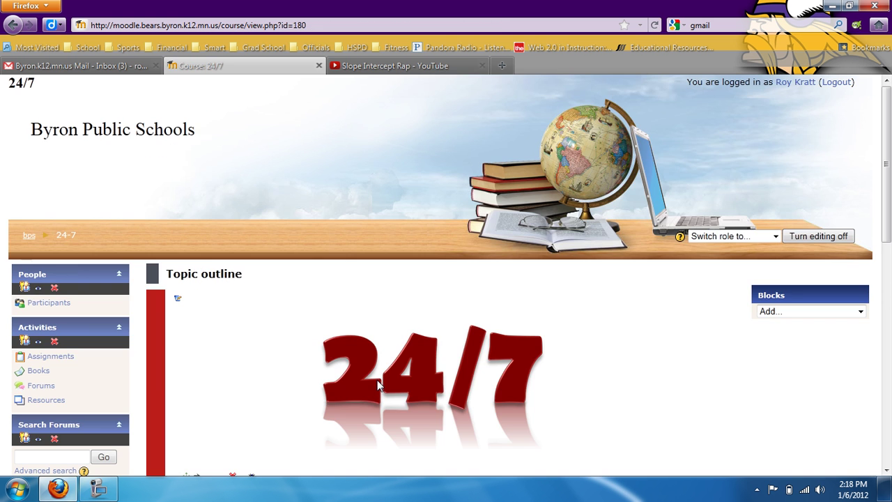
- Indent the "How to Embed a Video" resource in topic 7 one level, in line with "Creating a YouTube Channel"
drag(885, 143, 889, 369)
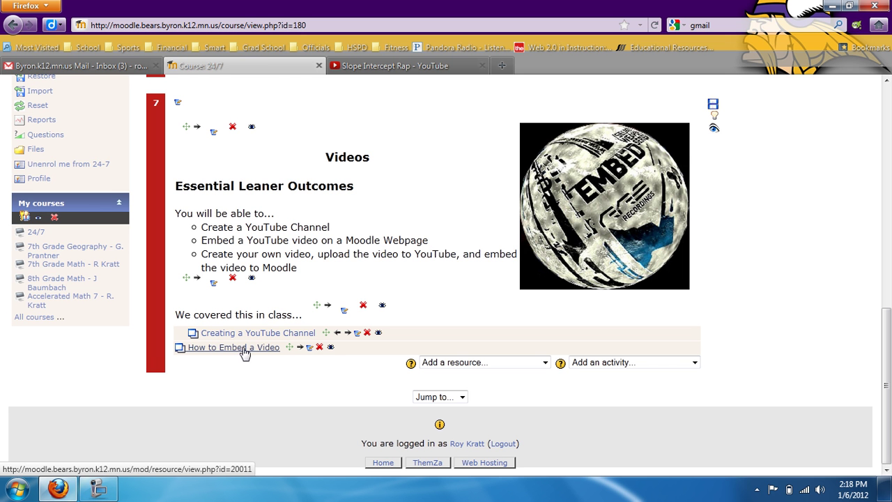
click(300, 349)
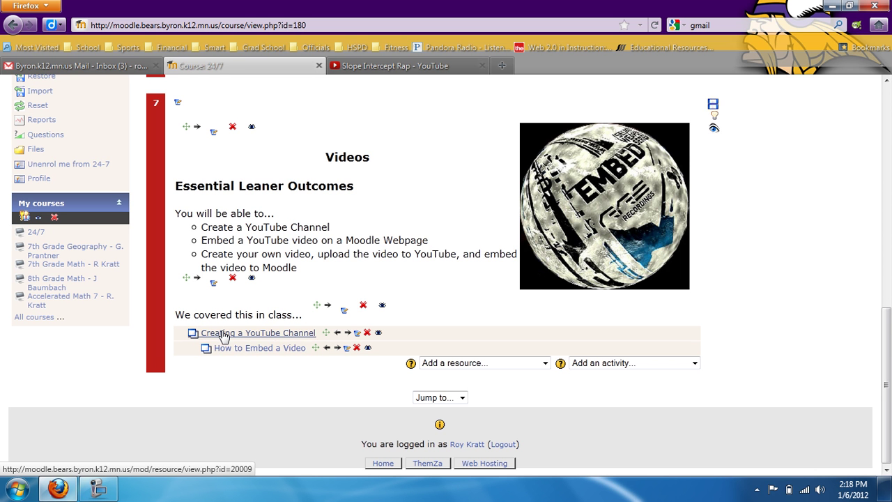
click(327, 347)
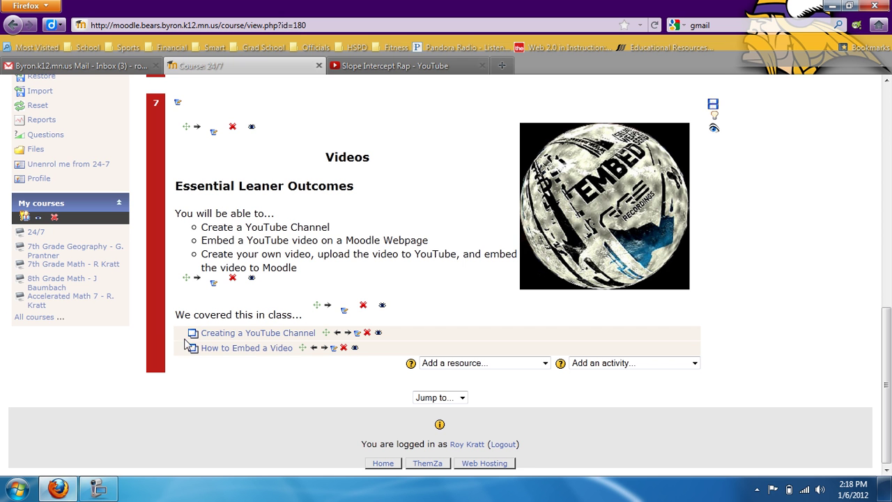
click(313, 347)
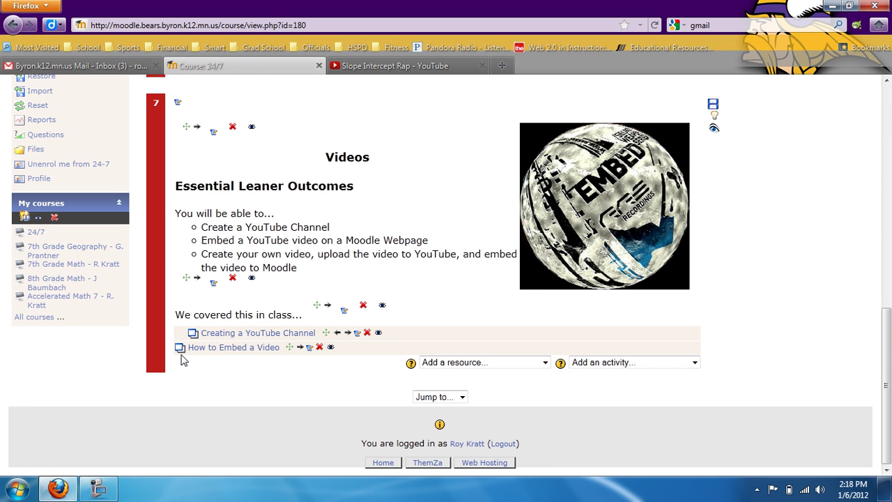
click(300, 347)
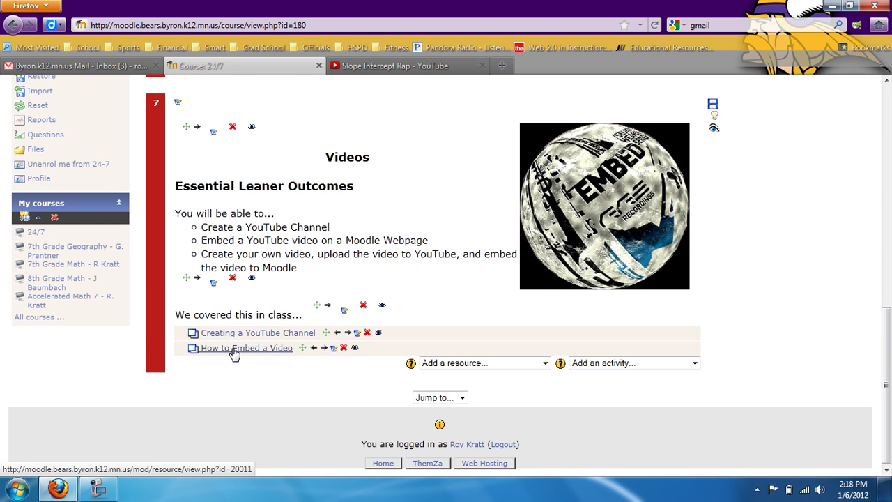
- Test playback of the embedded video on the "How to Embed a Video" page and return to topic 7 of the course
click(233, 349)
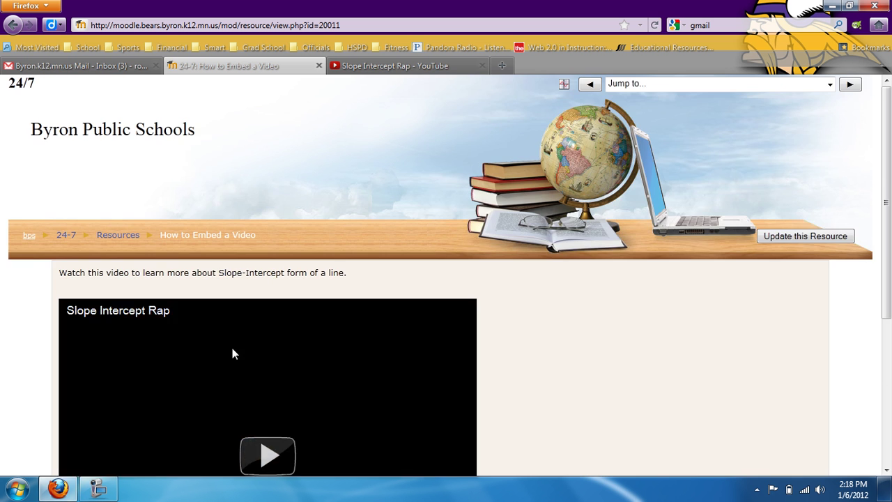
scroll(878, 169, down, 3)
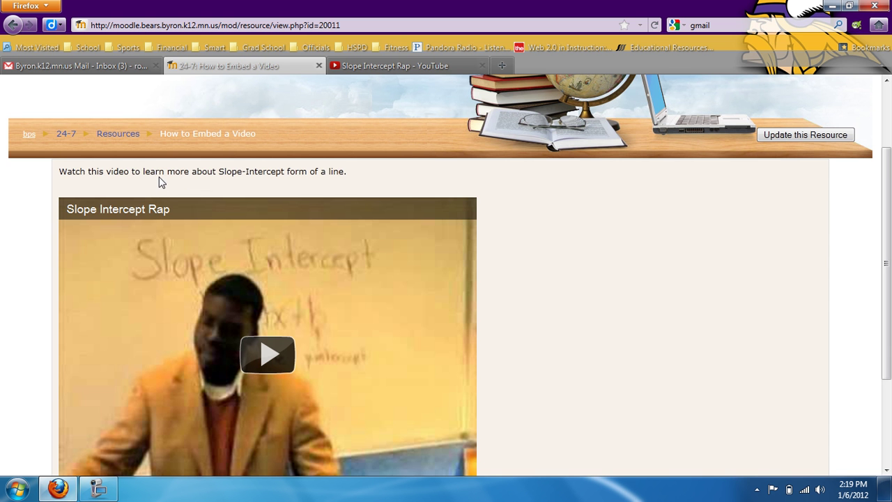
drag(891, 237, 891, 284)
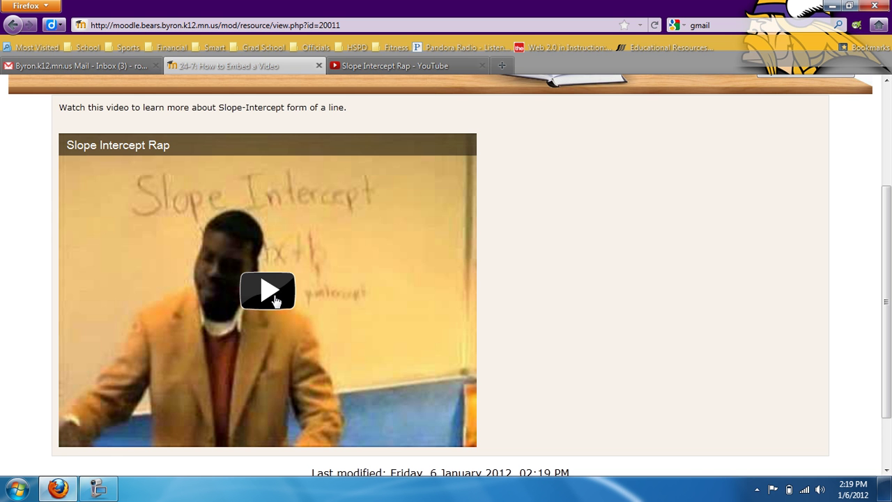
click(276, 299)
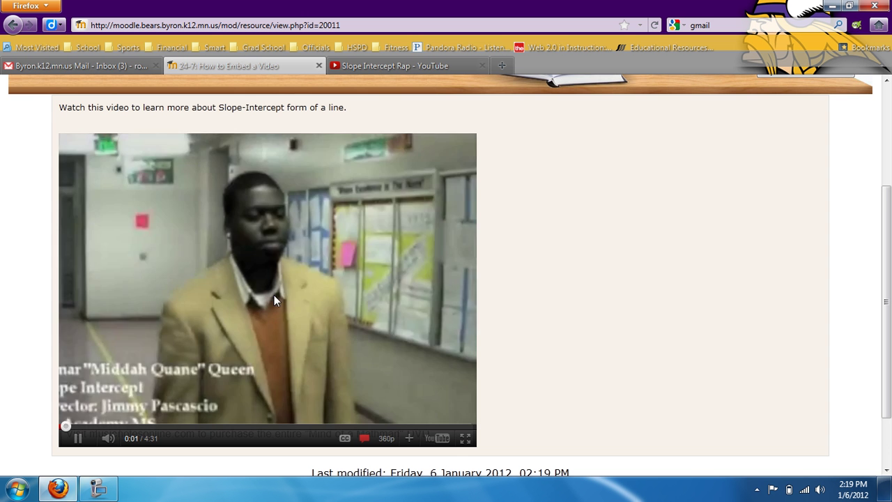
click(275, 295)
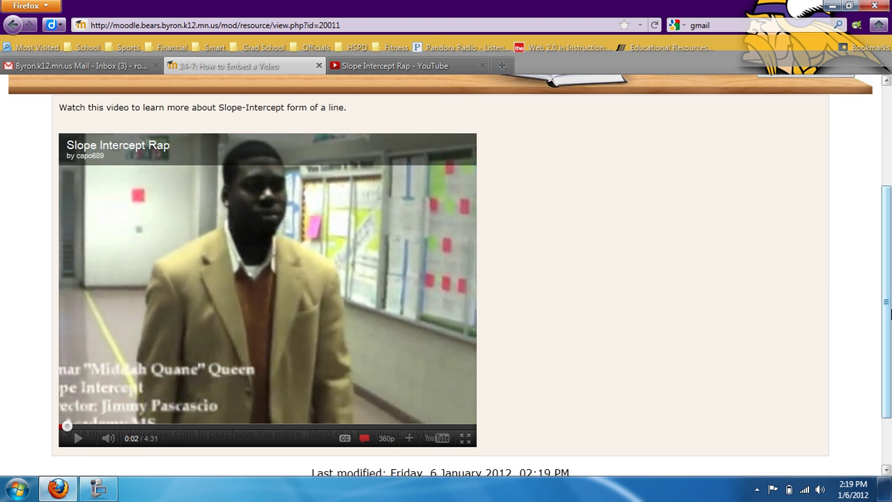
drag(887, 311, 887, 273)
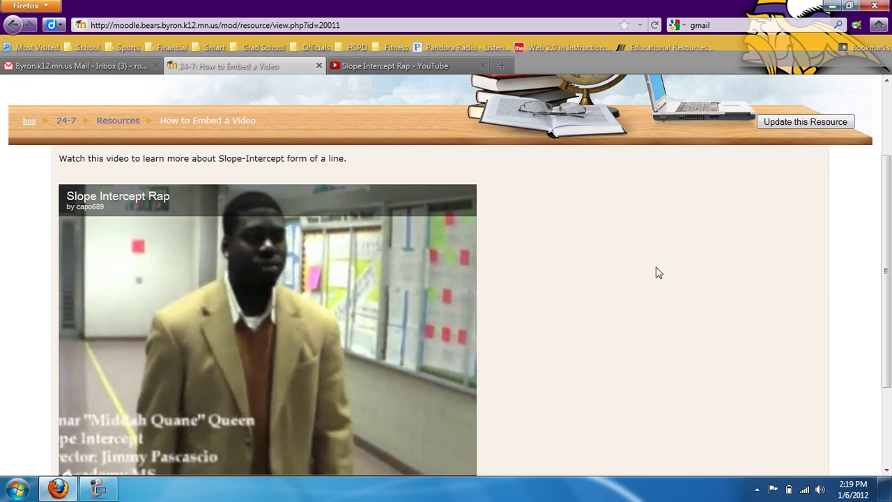
click(65, 122)
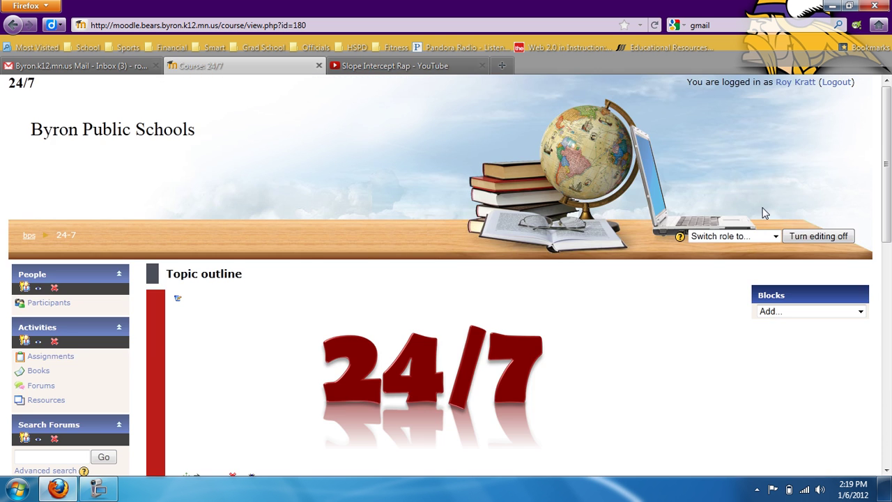
drag(886, 145, 888, 361)
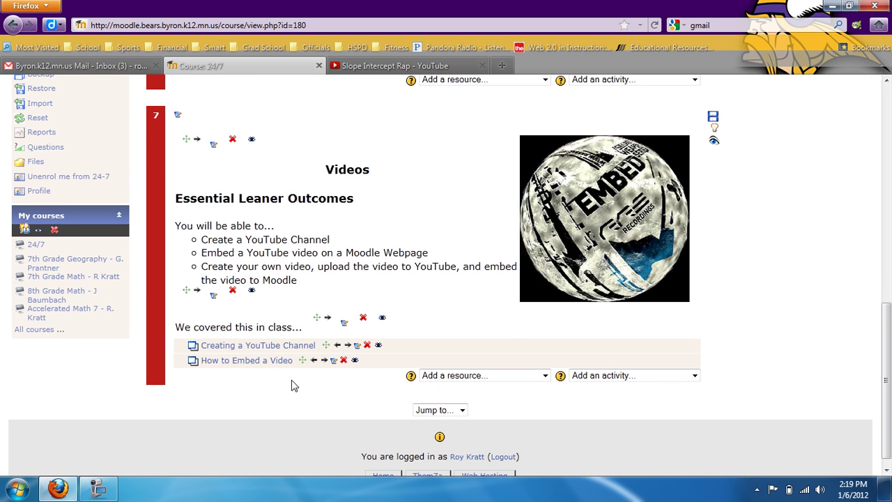